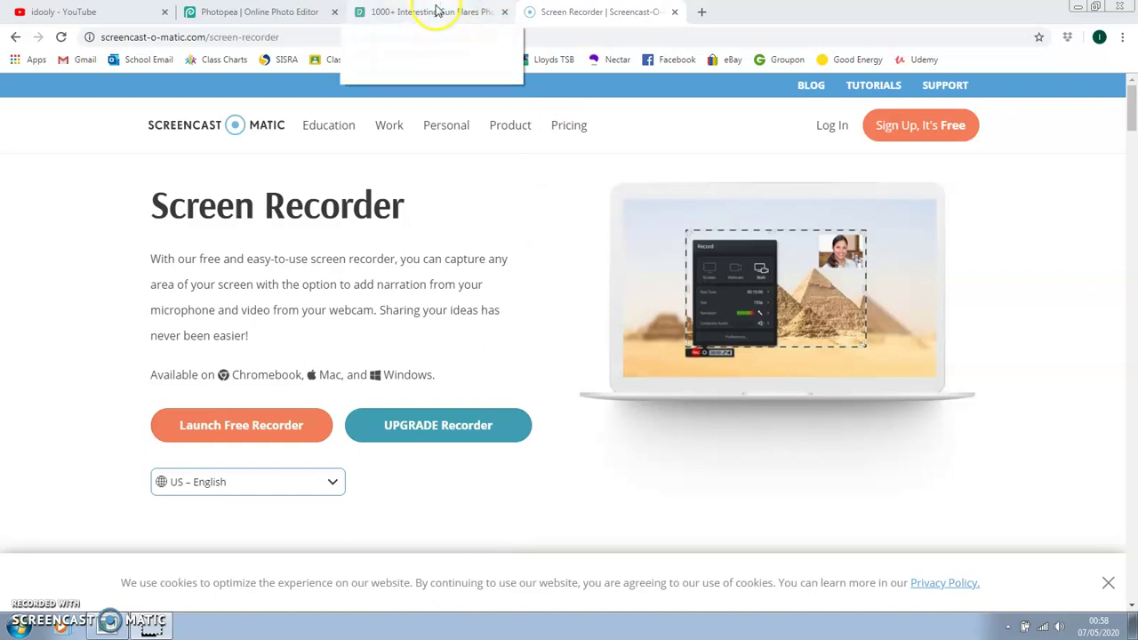
# Step: Glance at the Pexels sun flares results, then return to the blank Image Test.psd in Photopea
pyautogui.click(436, 9)
pyautogui.click(275, 9)
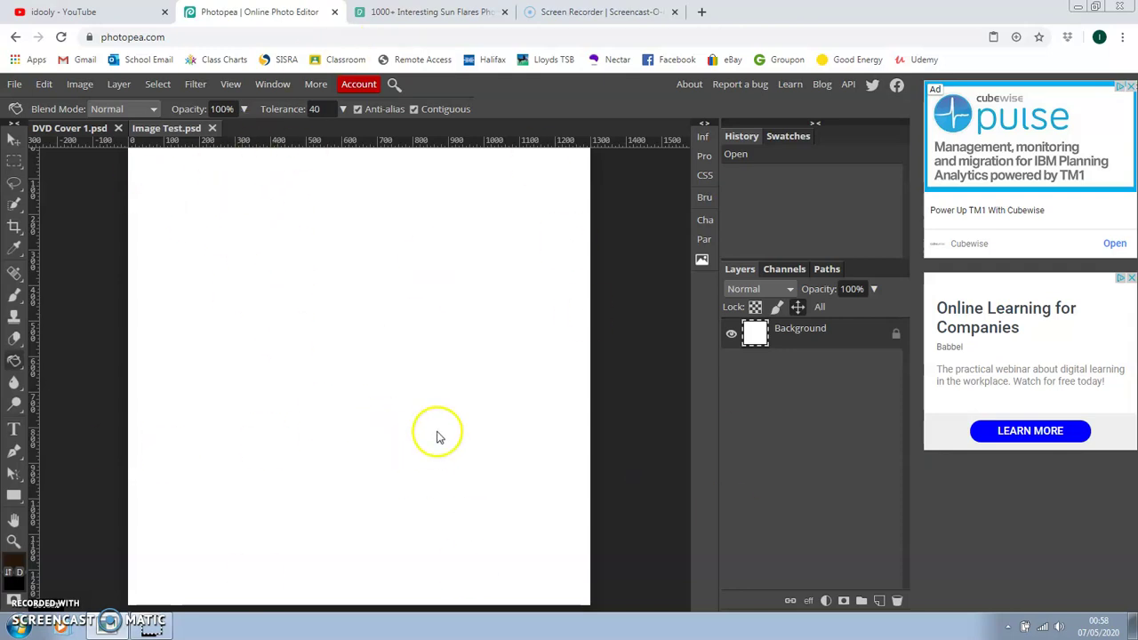
# Step: Unlock the Background layer and set the foreground colour to dark brown 1f120a
pyautogui.click(898, 336)
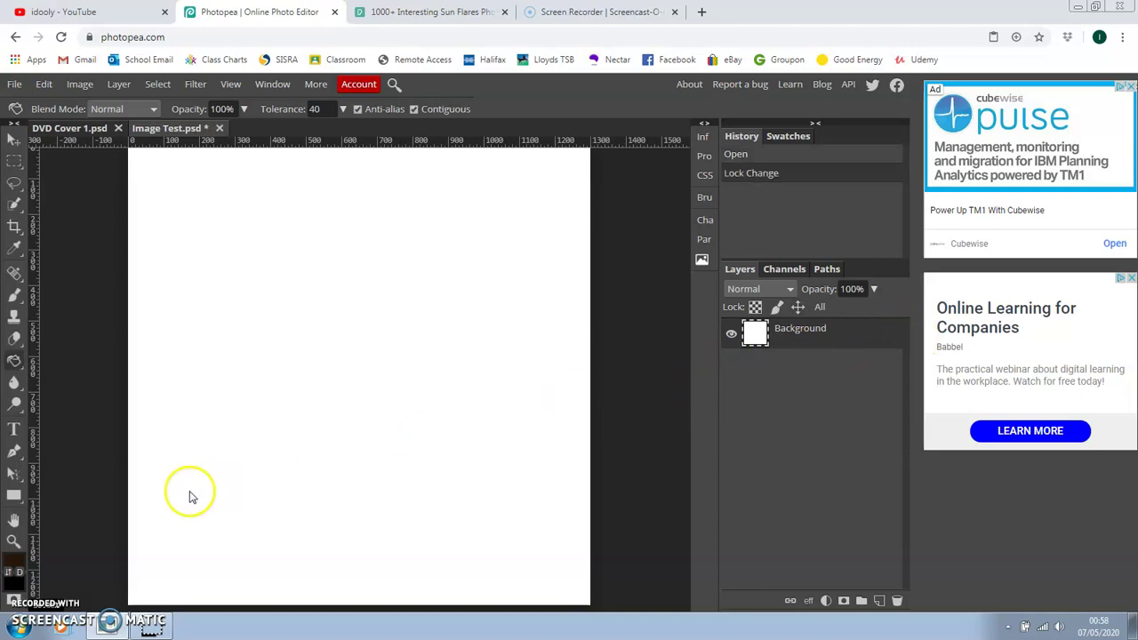
pyautogui.click(15, 563)
pyautogui.click(243, 368)
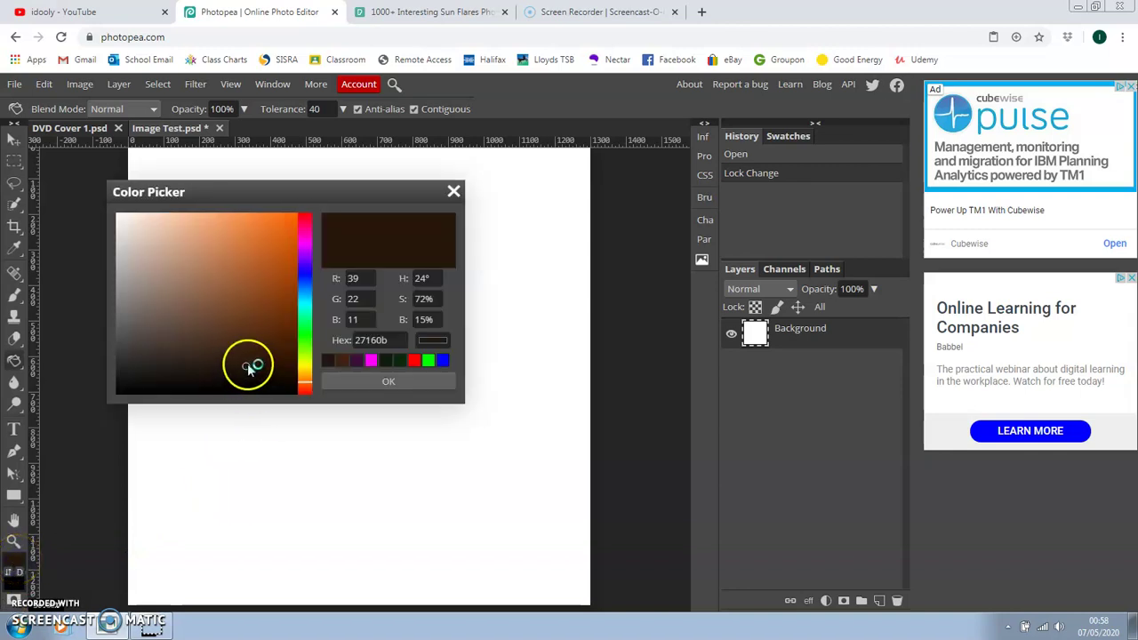
pyautogui.moveTo(243, 372); pyautogui.dragTo(240, 373)
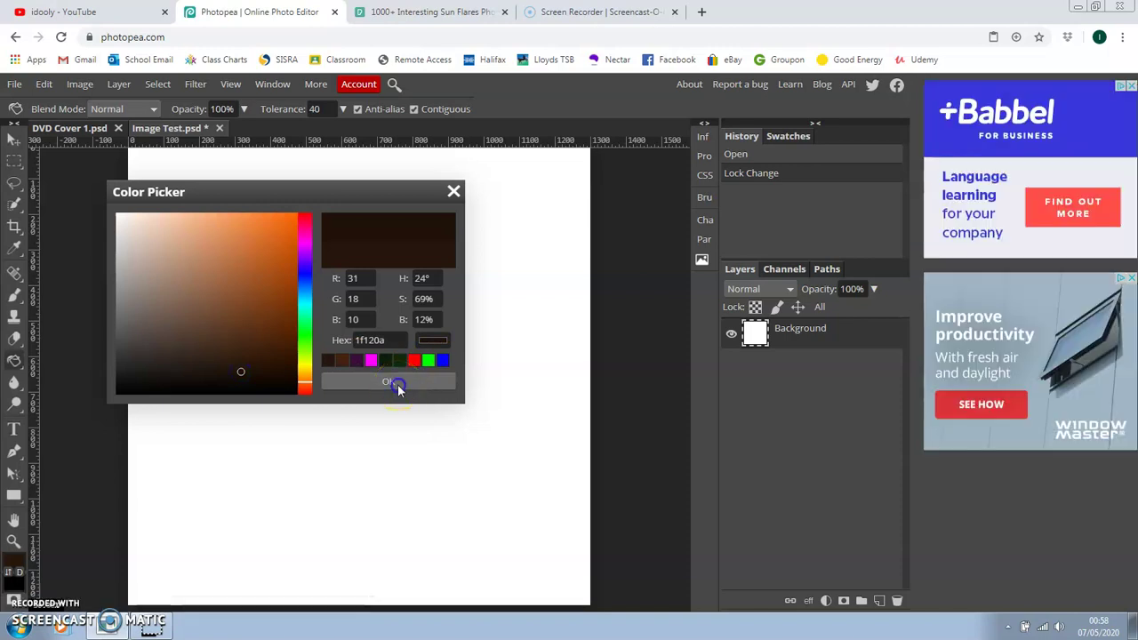
pyautogui.click(389, 382)
# Step: Fill the white canvas with the 1f120a brown using the Paint Bucket Tool
pyautogui.rightClick(22, 367)
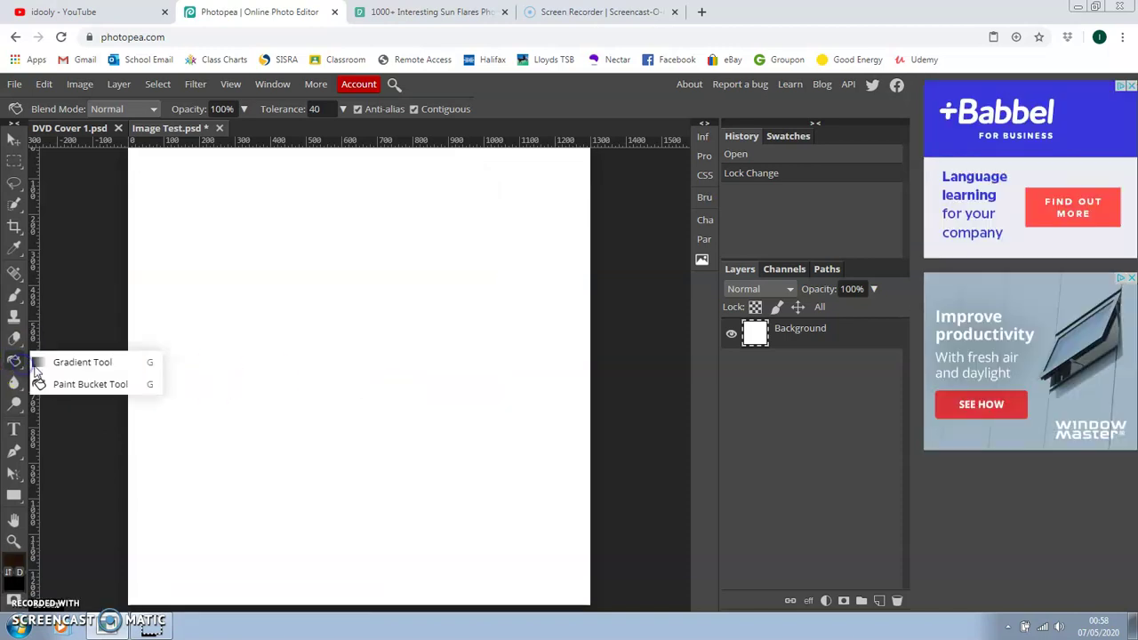
pyautogui.click(115, 387)
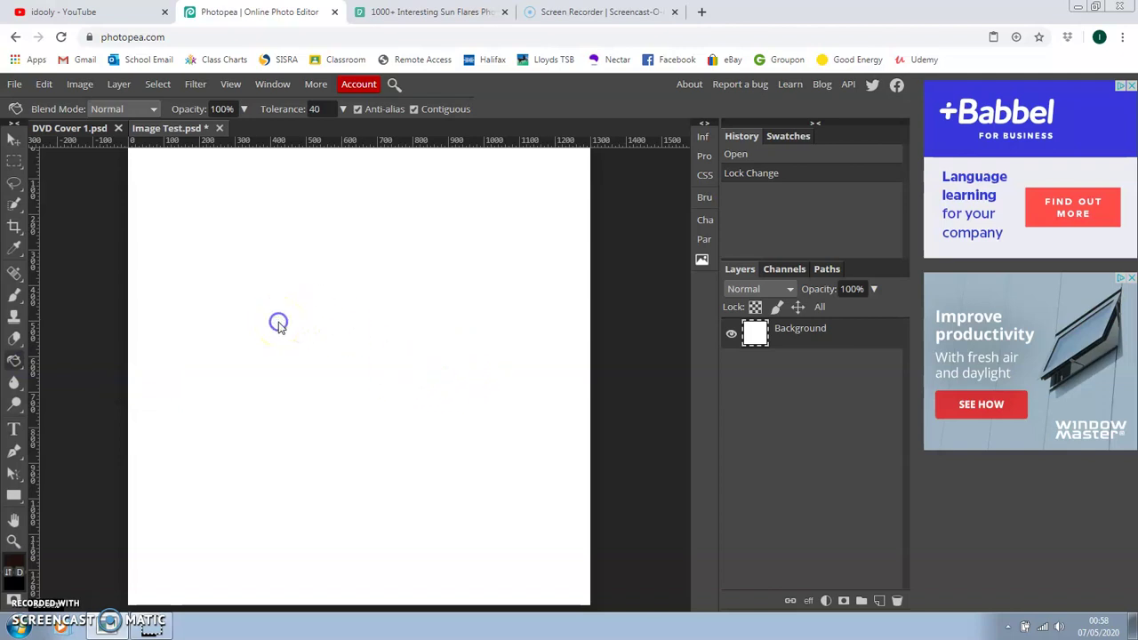
pyautogui.click(278, 325)
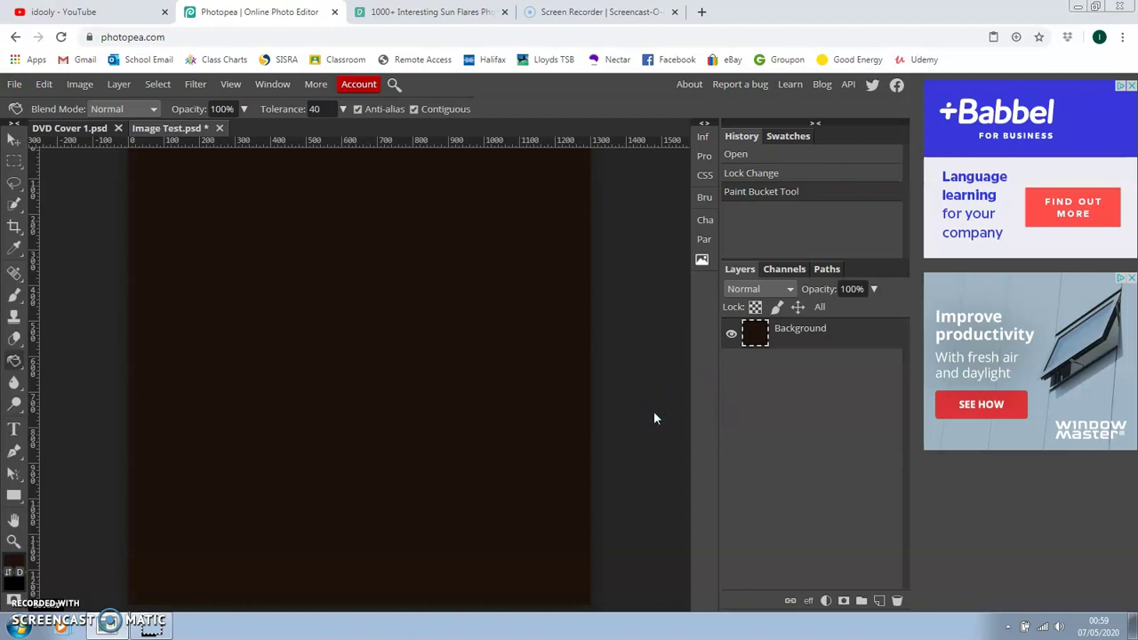
# Step: Copy the glowing sun photo from the Pexels sun flares results and return to Photopea
pyautogui.click(429, 14)
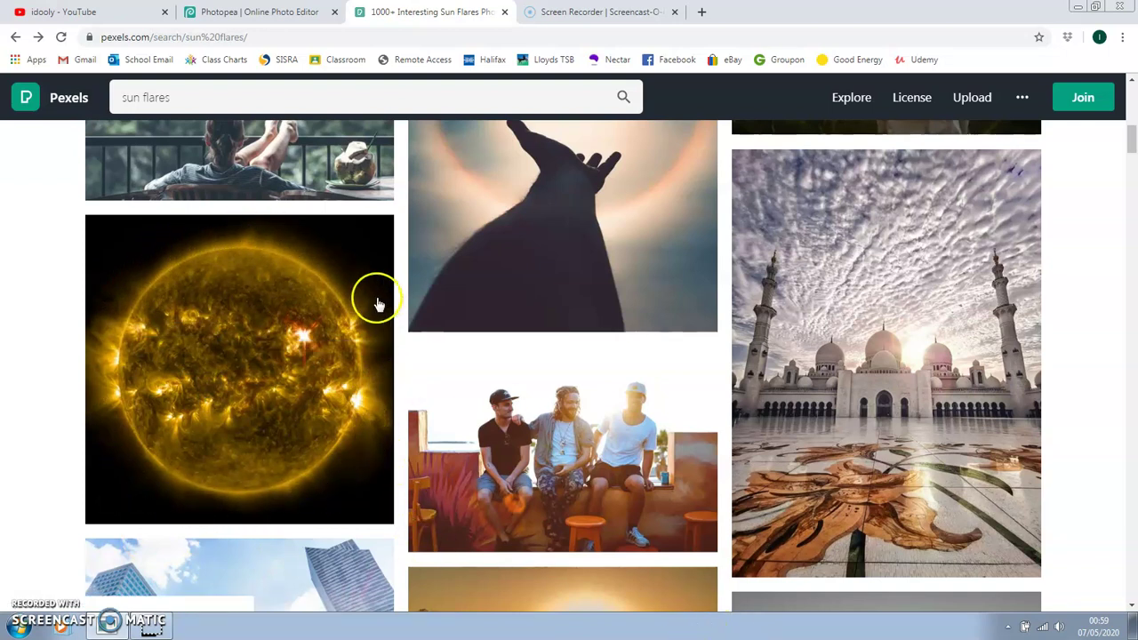
pyautogui.rightClick(345, 241)
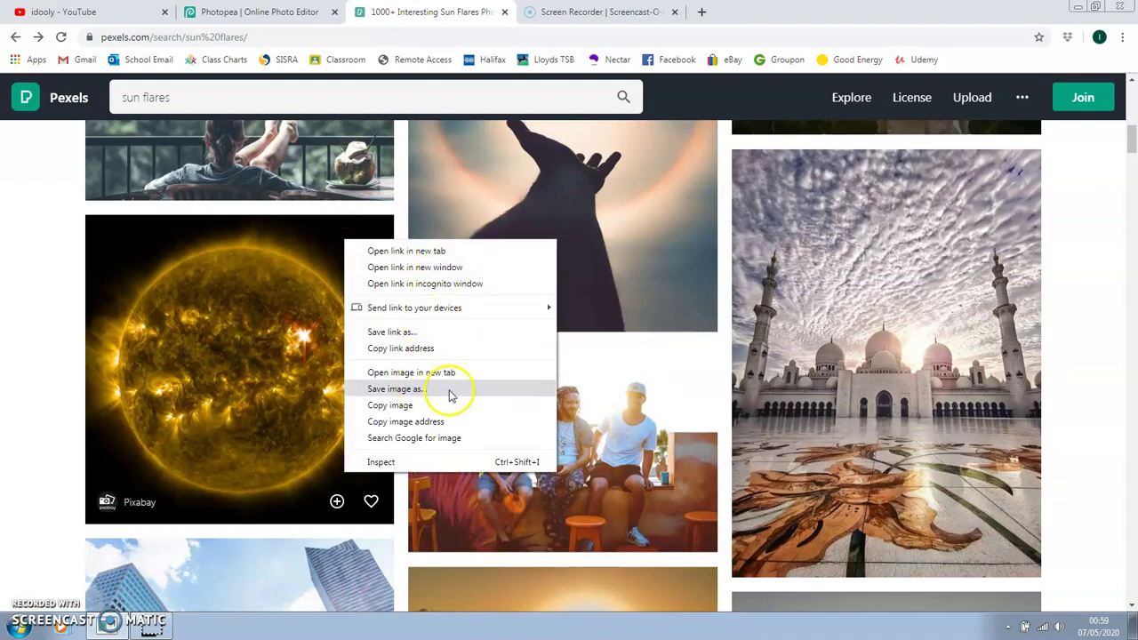
pyautogui.click(401, 405)
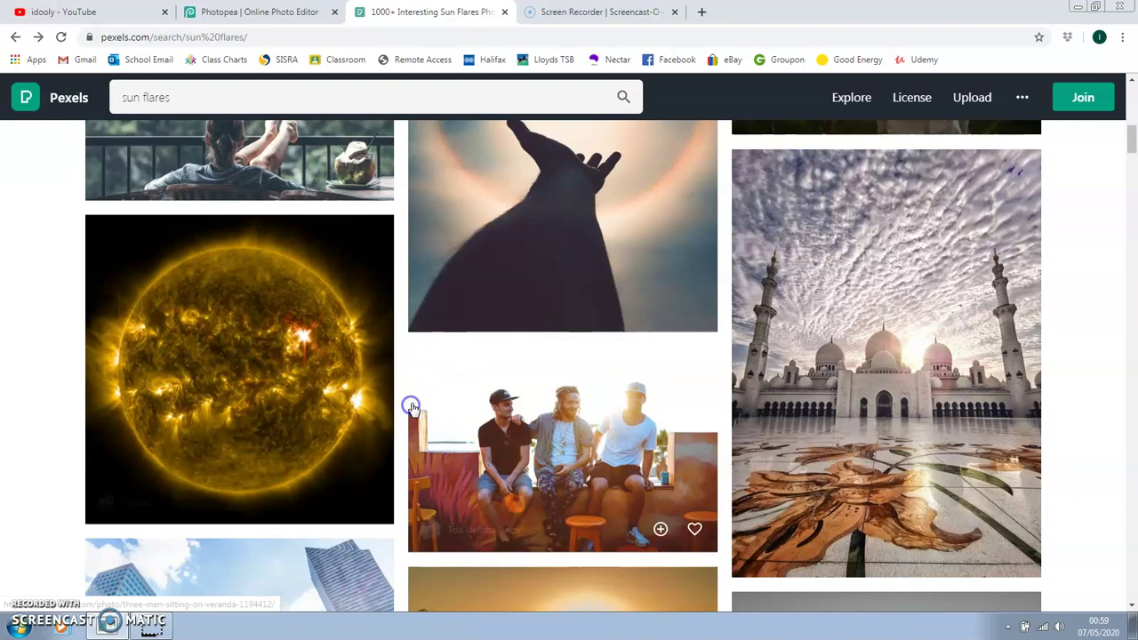
pyautogui.click(289, 12)
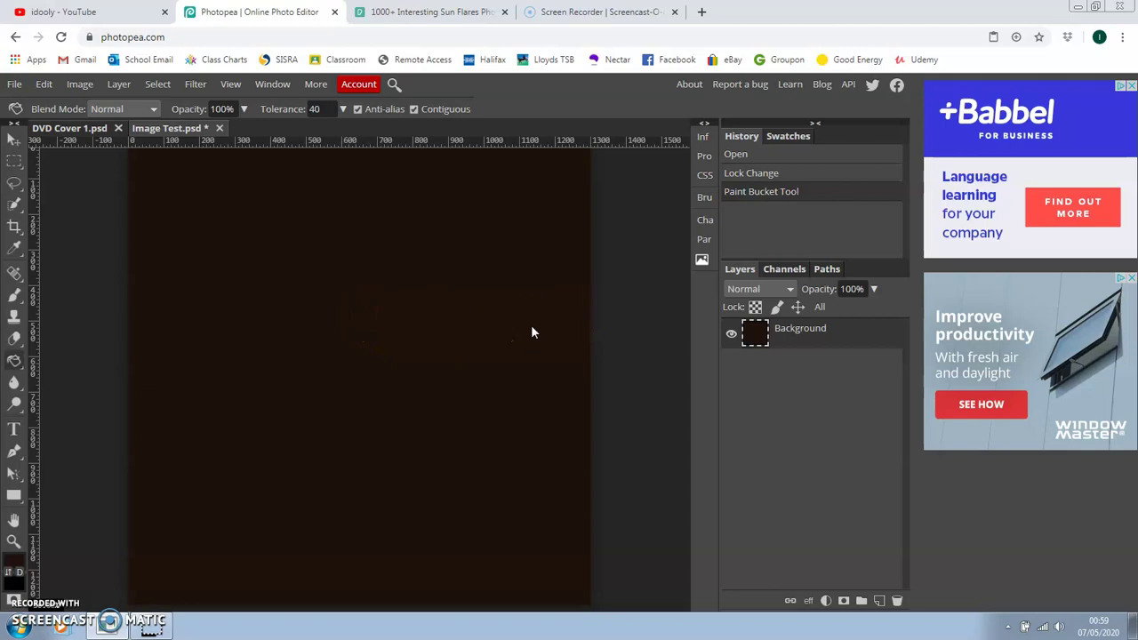
# Step: Paste the sun photo as Layer 1, scale it to 151.2% and centre it on the canvas
pyautogui.hotkey('ctrl', 'v')
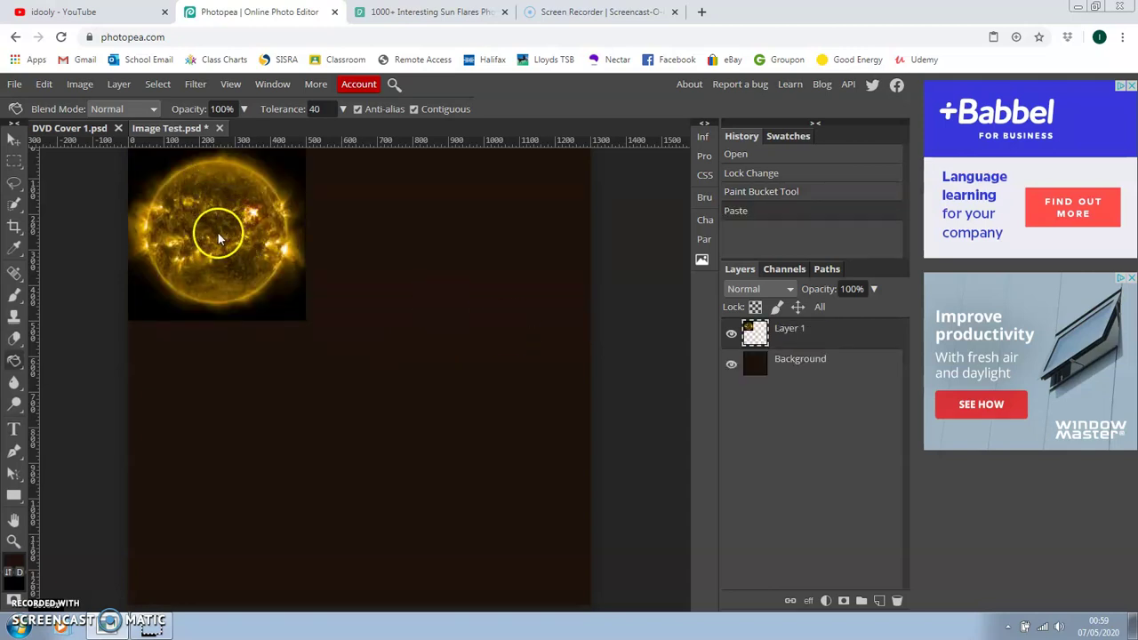
pyautogui.click(13, 140)
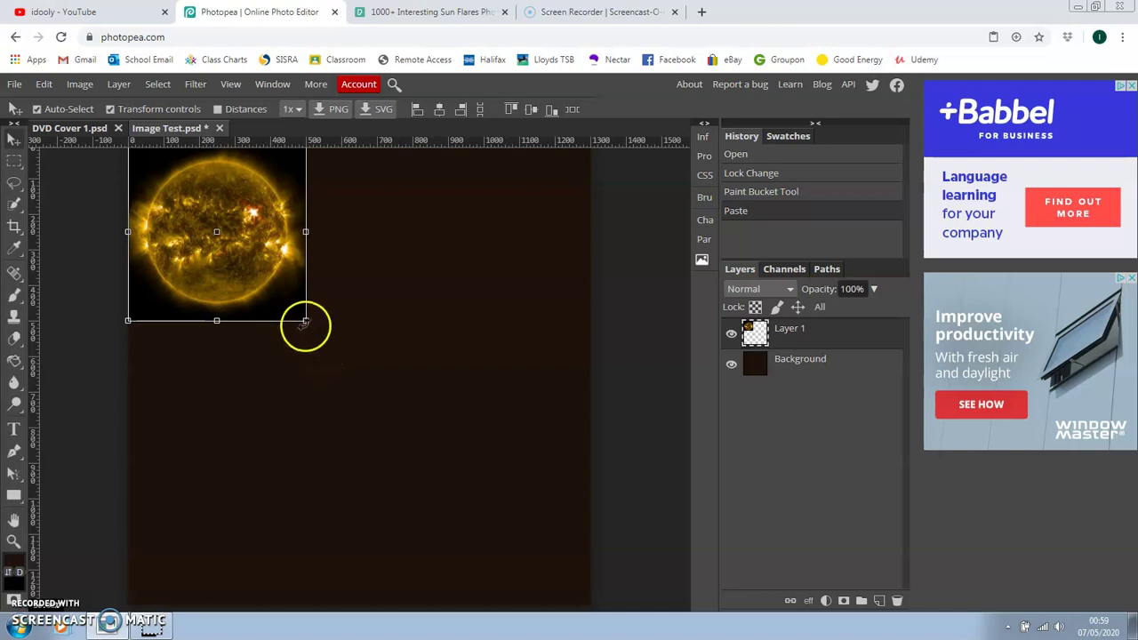
pyautogui.moveTo(306, 321); pyautogui.dragTo(397, 403)
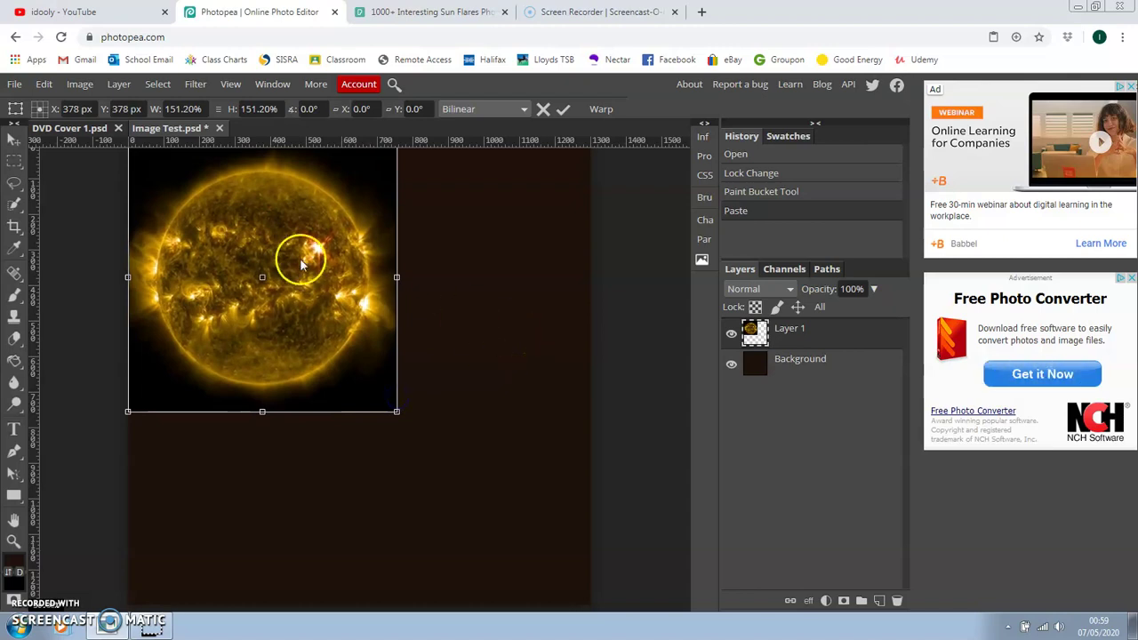
pyautogui.moveTo(284, 248); pyautogui.dragTo(376, 327)
pyautogui.click(651, 296)
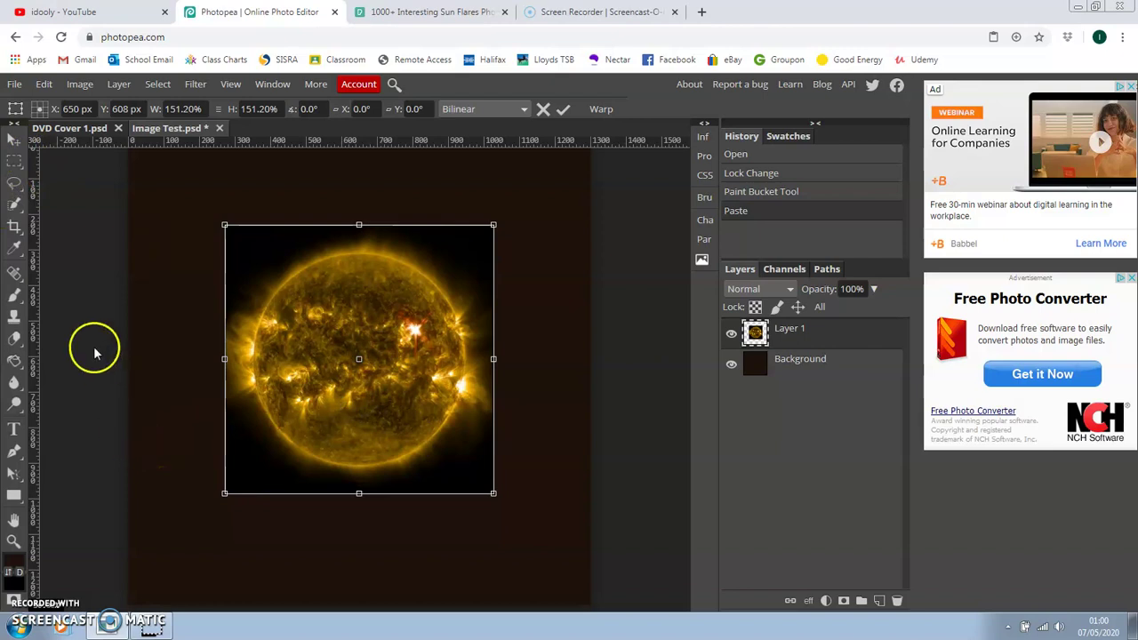
# Step: Commit the transform and Quick Select the sun's disc on Layer 1, excluding the black sky
pyautogui.press('Return')
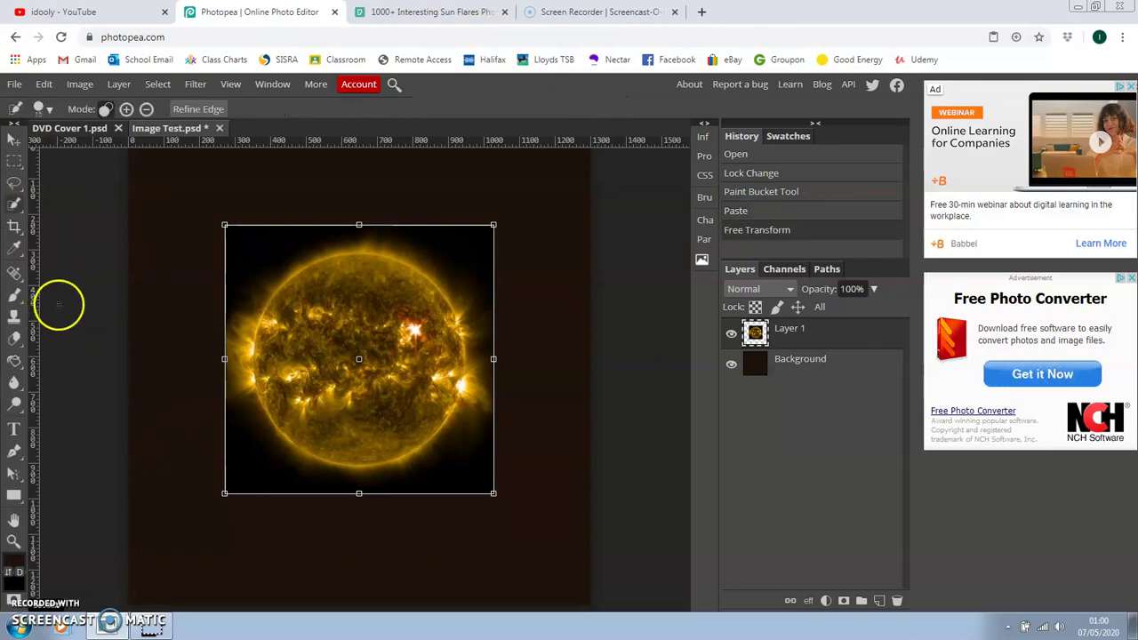
pyautogui.click(15, 205)
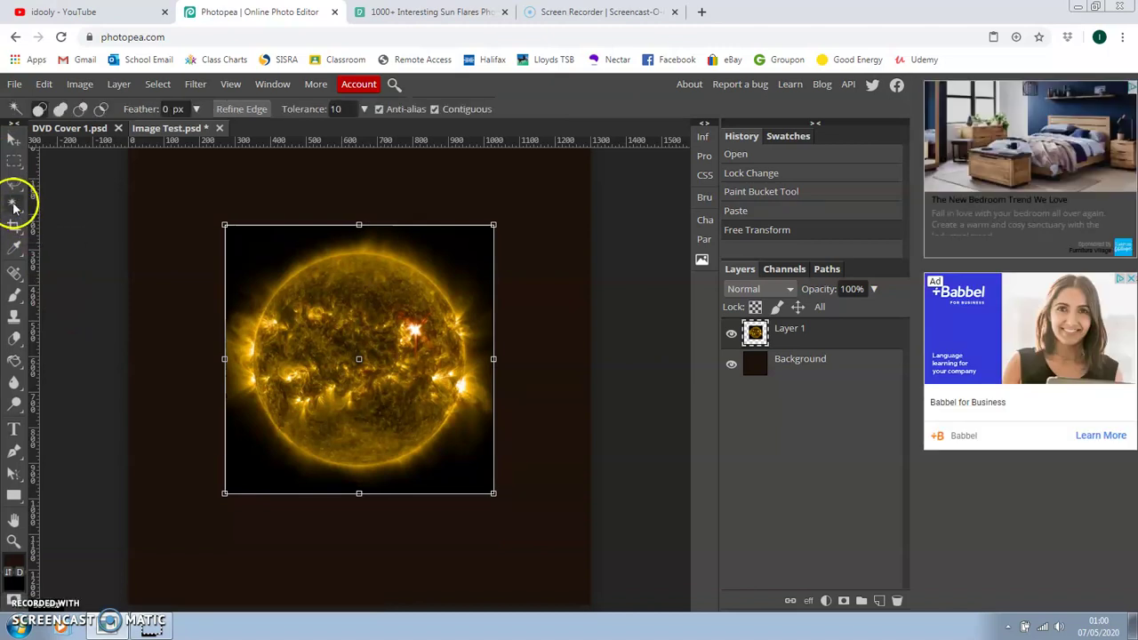
pyautogui.click(14, 206)
pyautogui.click(13, 206)
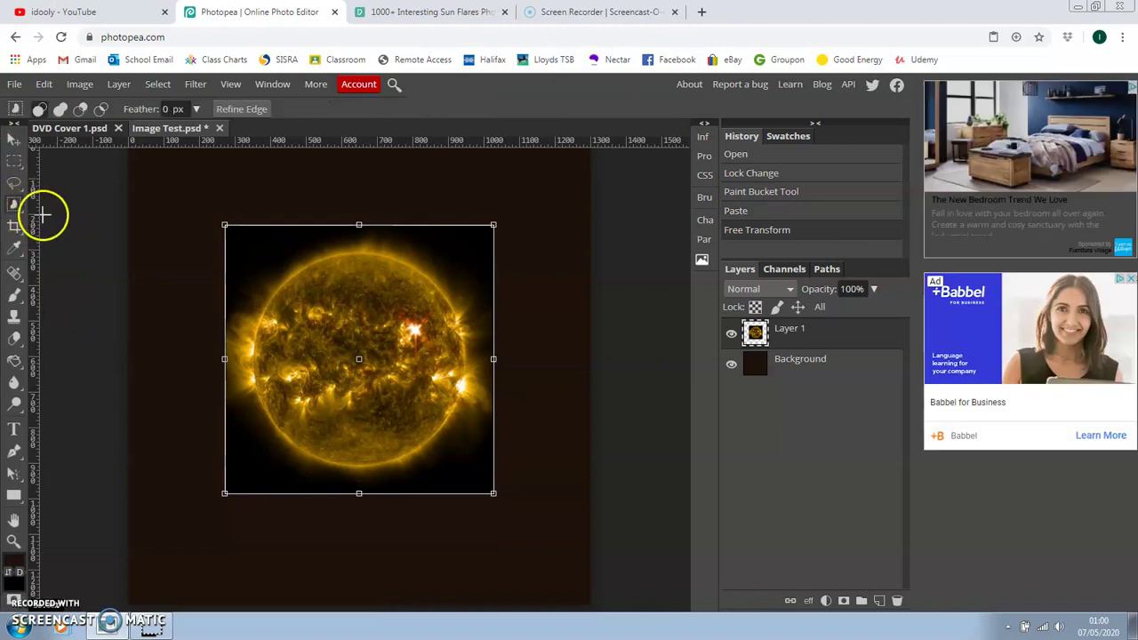
pyautogui.click(13, 206)
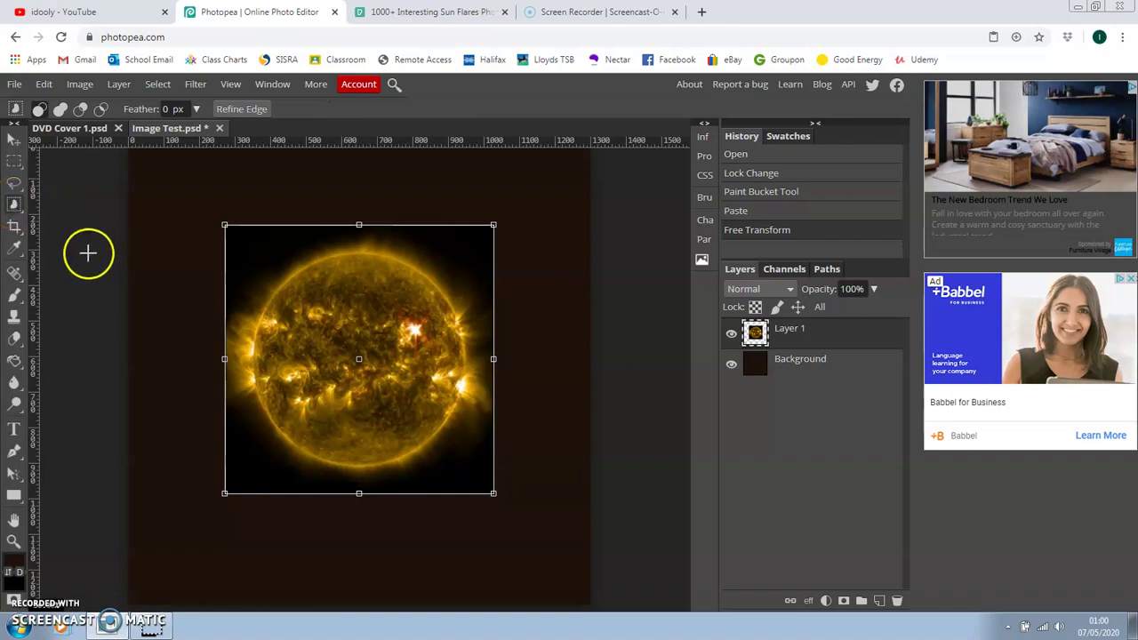
pyautogui.press('w')
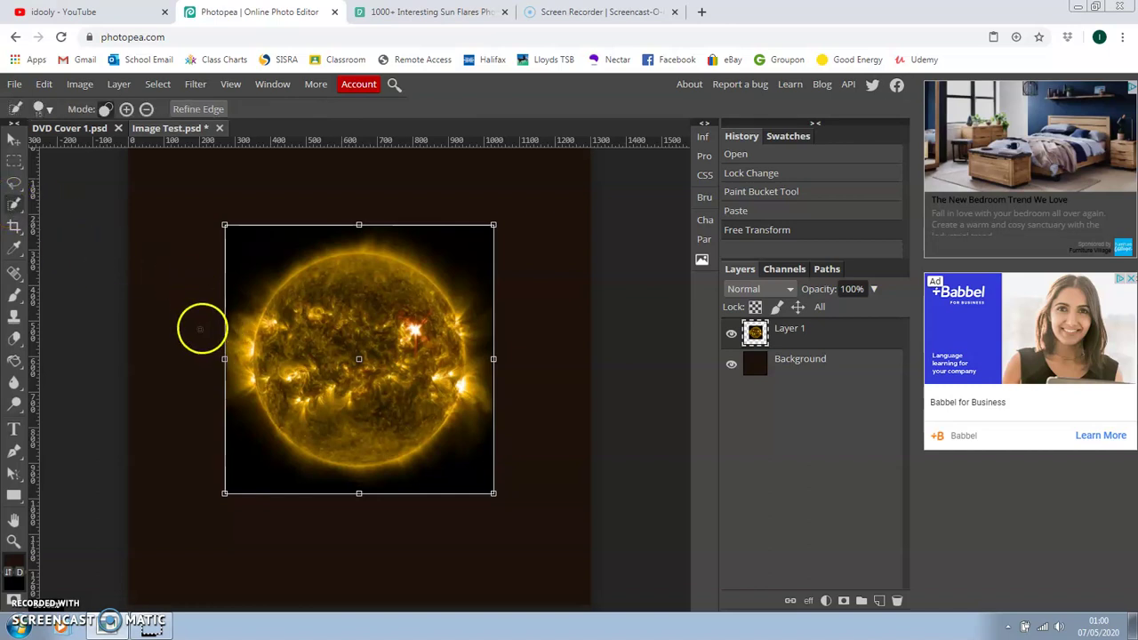
pyautogui.click(359, 282)
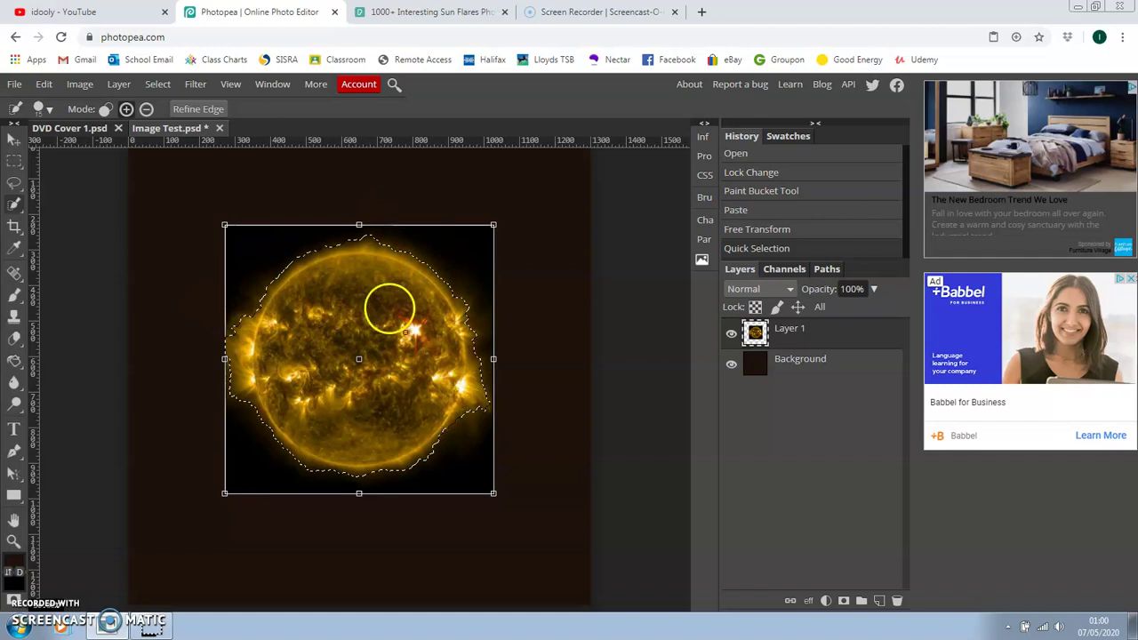
# Step: Open Refine Edge for the sun selection and preview it on transparent and black backgrounds
pyautogui.click(199, 109)
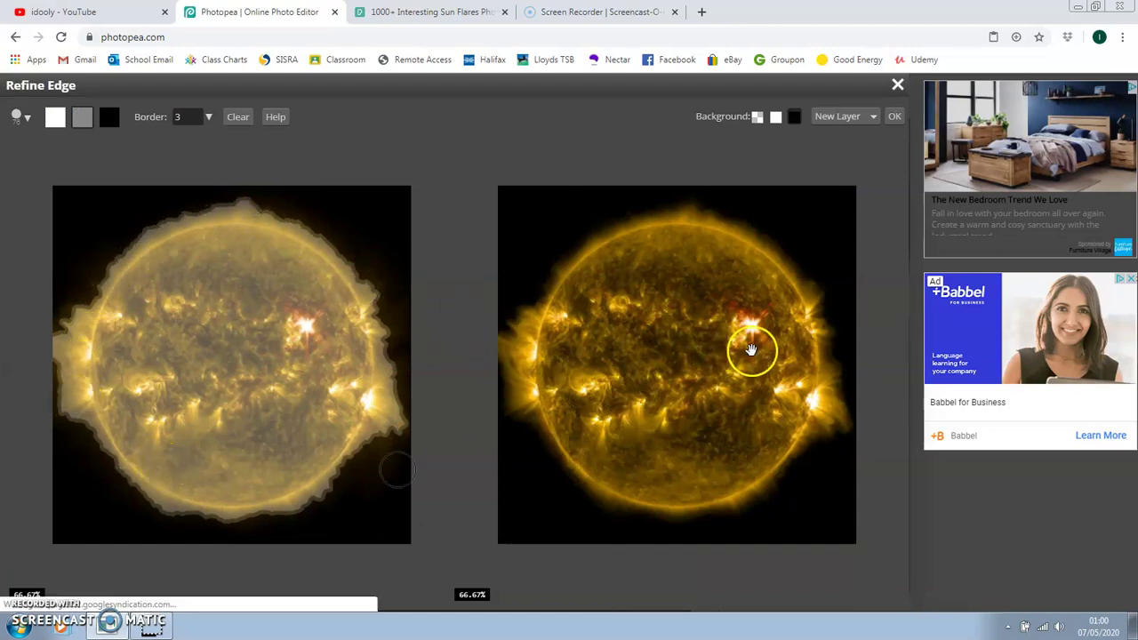
pyautogui.click(757, 119)
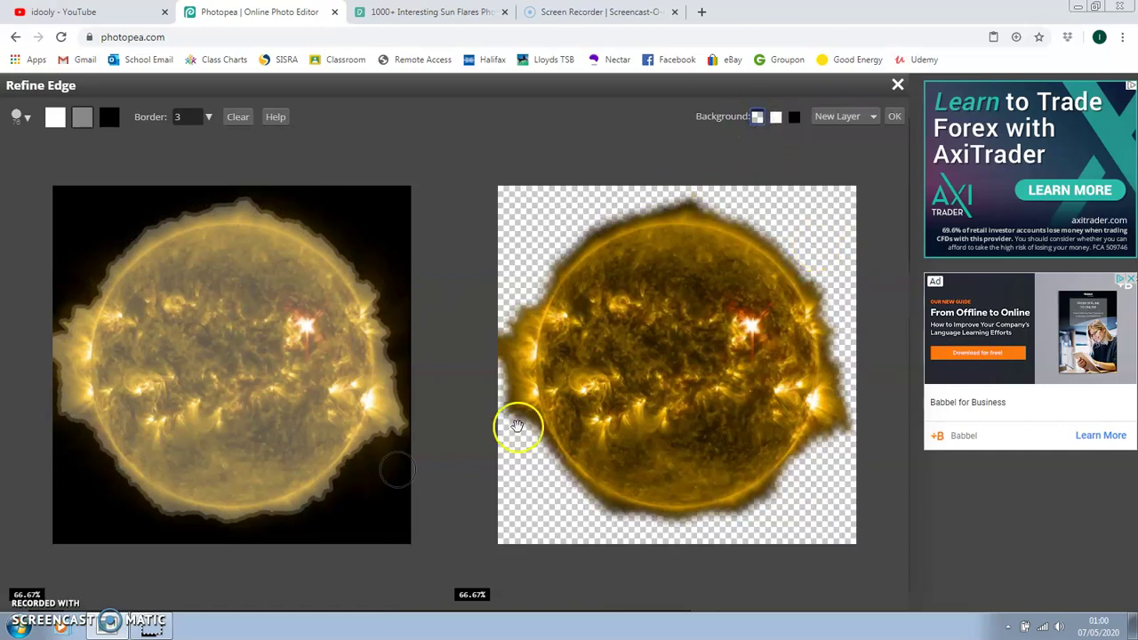
pyautogui.click(794, 119)
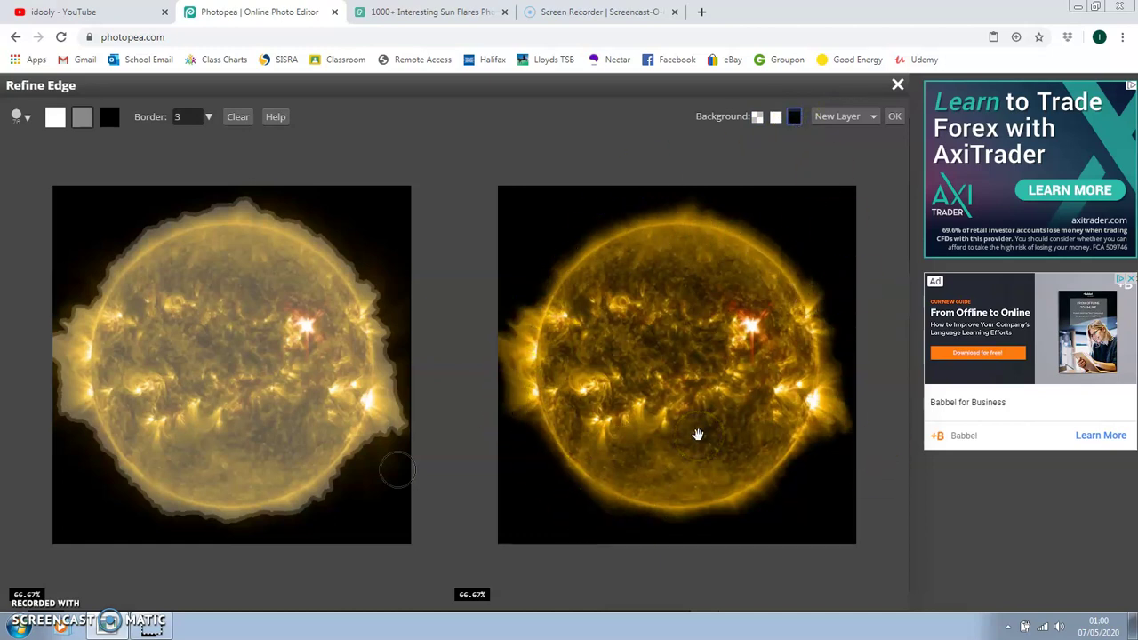
pyautogui.moveTo(650, 442)
pyautogui.mouseDown()
pyautogui.moveTo(751, 318)
pyautogui.moveTo(845, 145)
pyautogui.moveTo(735, 268)
pyautogui.mouseUp()
pyautogui.moveTo(876, 137)
pyautogui.mouseDown()
pyautogui.moveTo(815, 275)
pyautogui.moveTo(678, 203)
pyautogui.moveTo(507, 457)
pyautogui.moveTo(746, 558)
pyautogui.moveTo(752, 536)
pyautogui.moveTo(737, 525)
pyautogui.moveTo(538, 455)
pyautogui.moveTo(456, 445)
pyautogui.mouseUp()
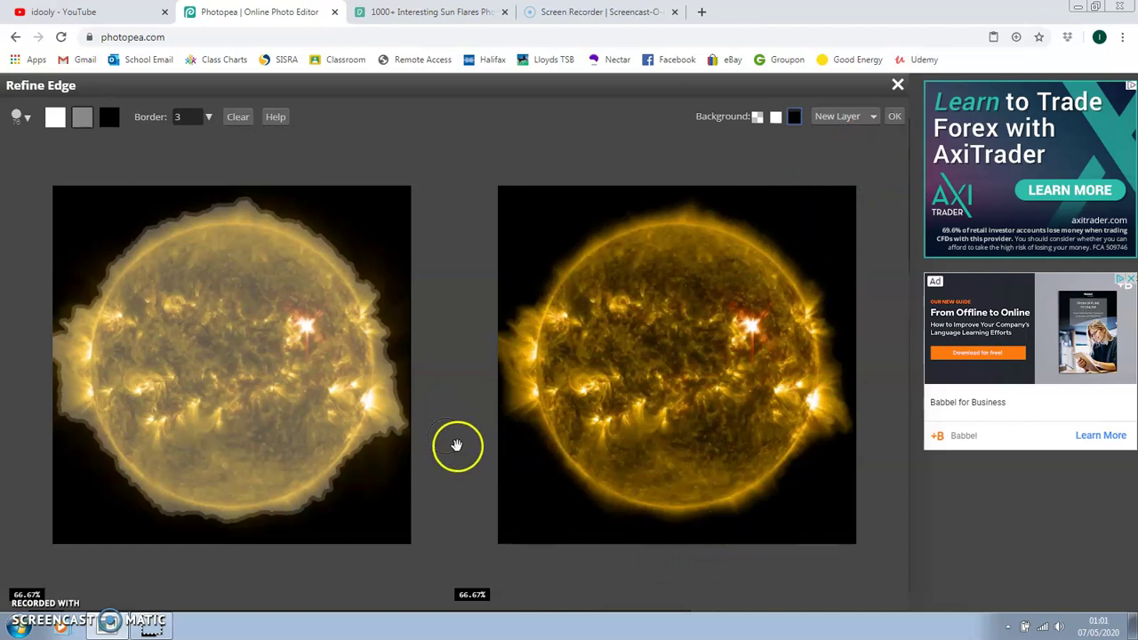
# Step: Set the Refine Edge brush to 40 px and paint the sun's lower edge as definite foreground
pyautogui.click(21, 116)
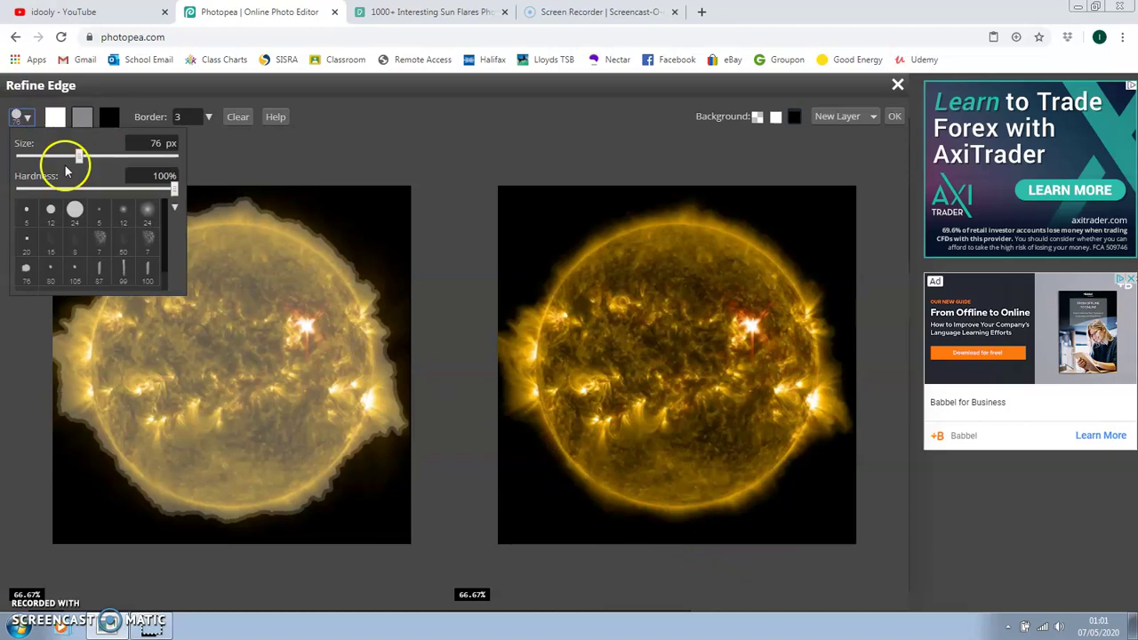
pyautogui.moveTo(79, 157); pyautogui.dragTo(59, 157)
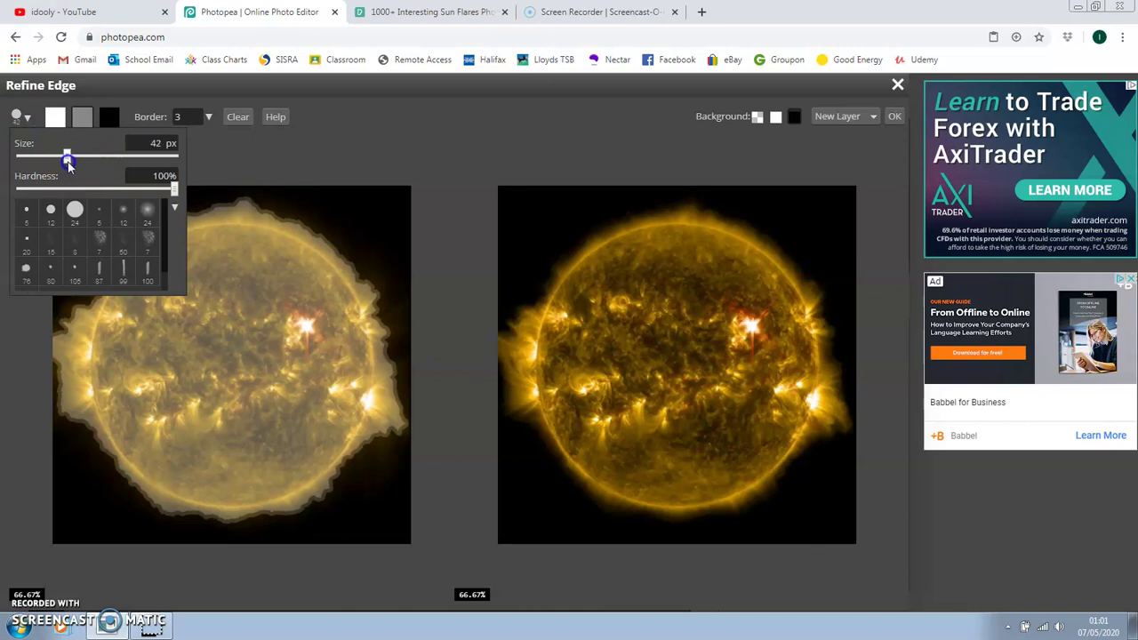
pyautogui.moveTo(71, 167); pyautogui.dragTo(72, 166)
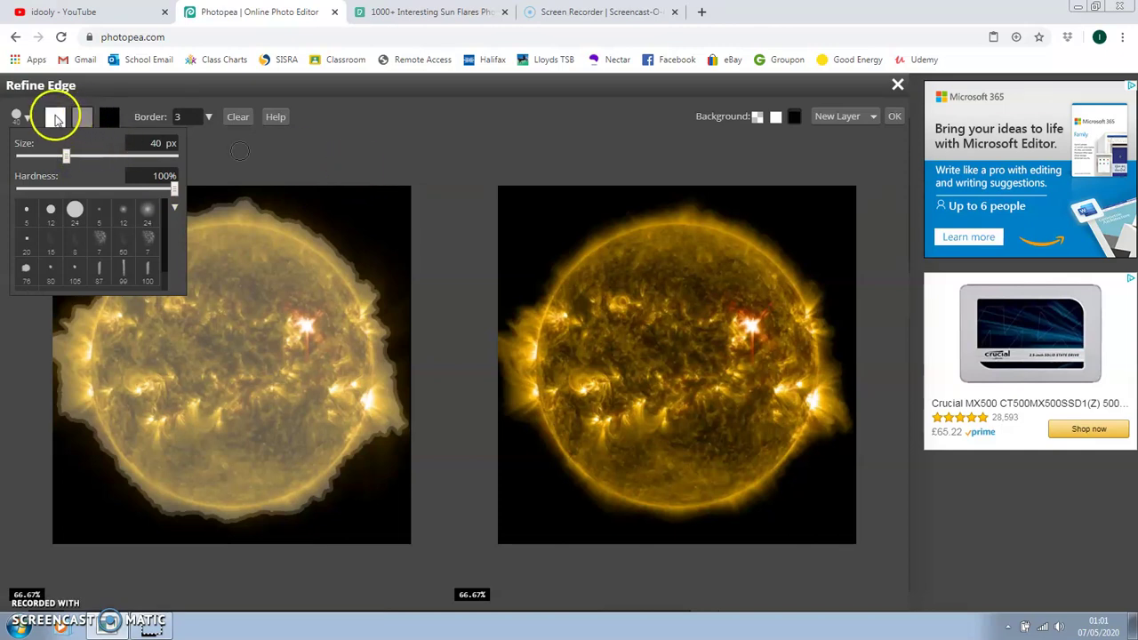
pyautogui.click(55, 117)
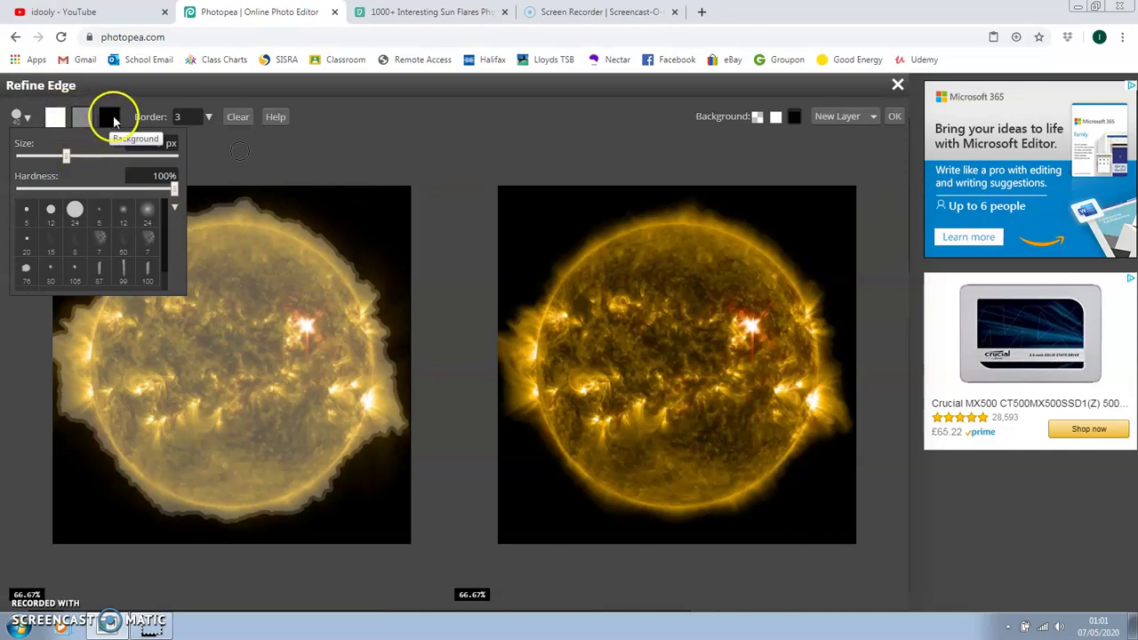
pyautogui.click(112, 118)
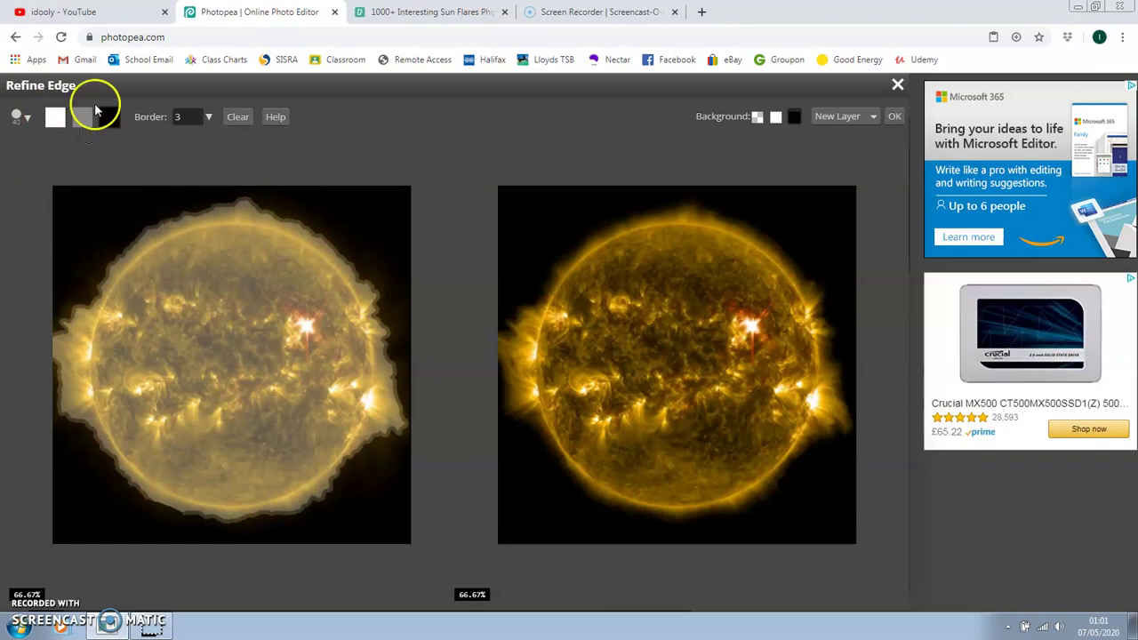
pyautogui.click(55, 116)
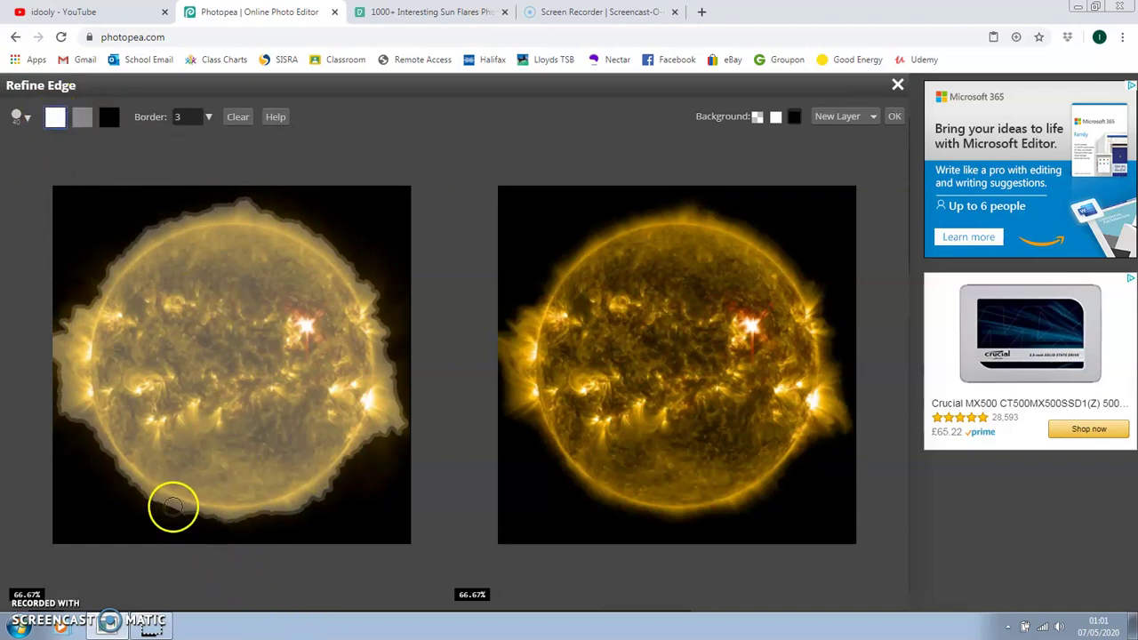
pyautogui.click(156, 502)
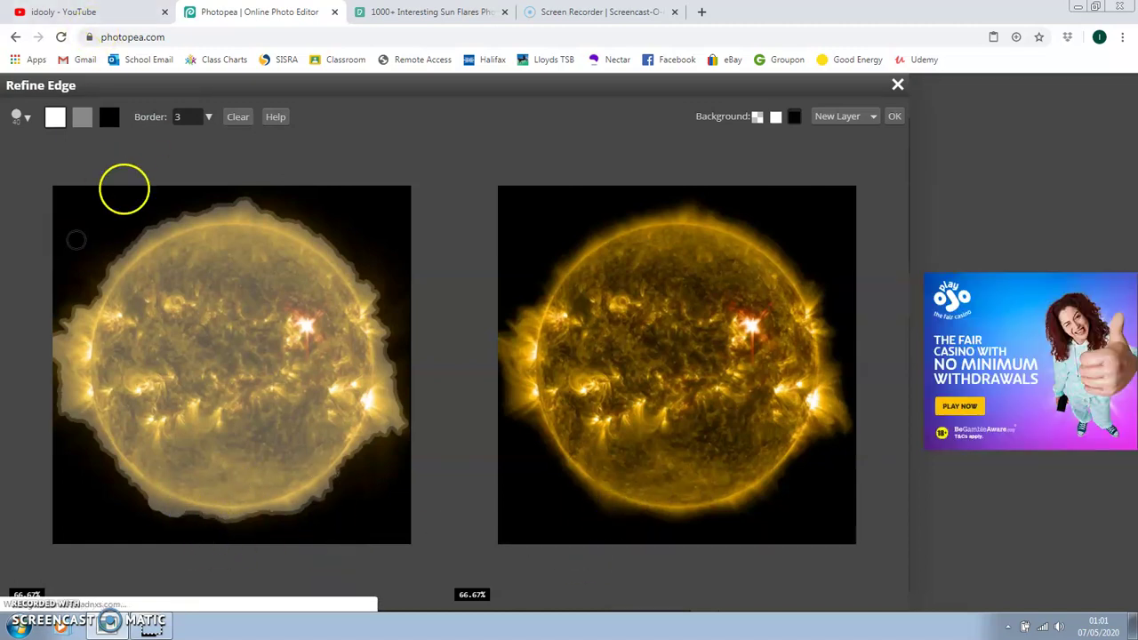
pyautogui.click(88, 117)
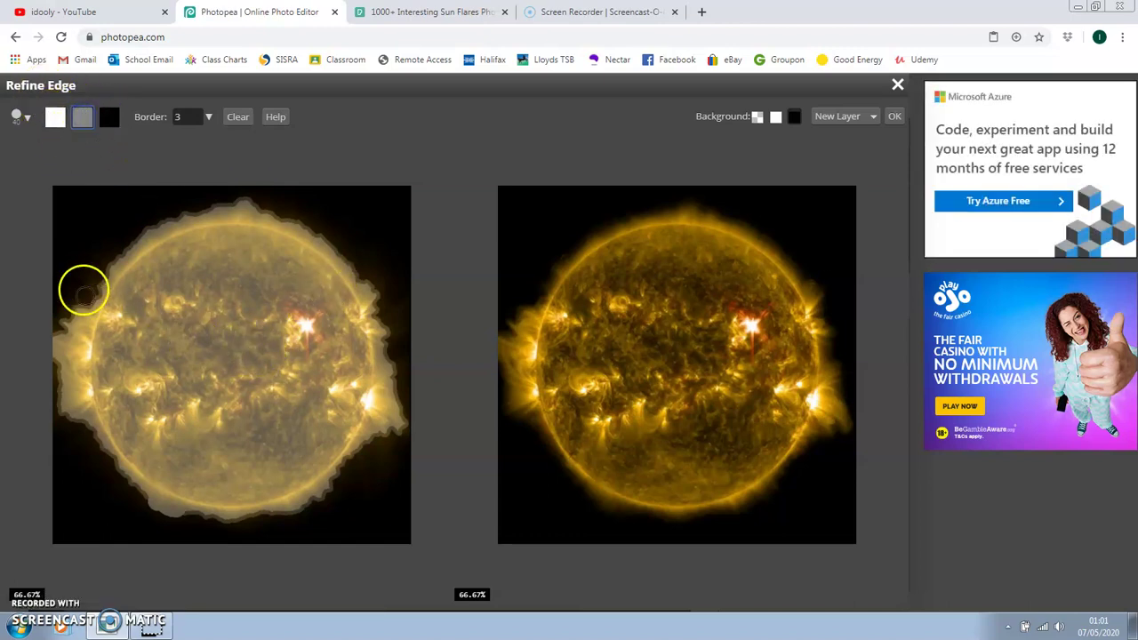
# Step: Paint the Unknown edge band along the sun's left, lower and right edges to include its flares
pyautogui.click(59, 330)
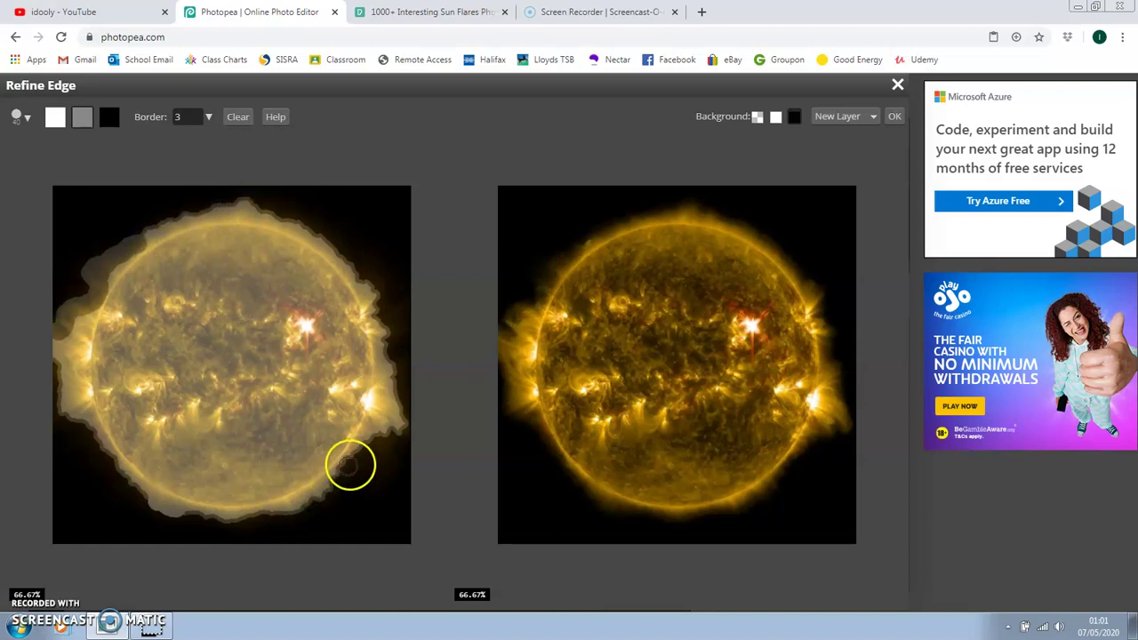
pyautogui.click(383, 437)
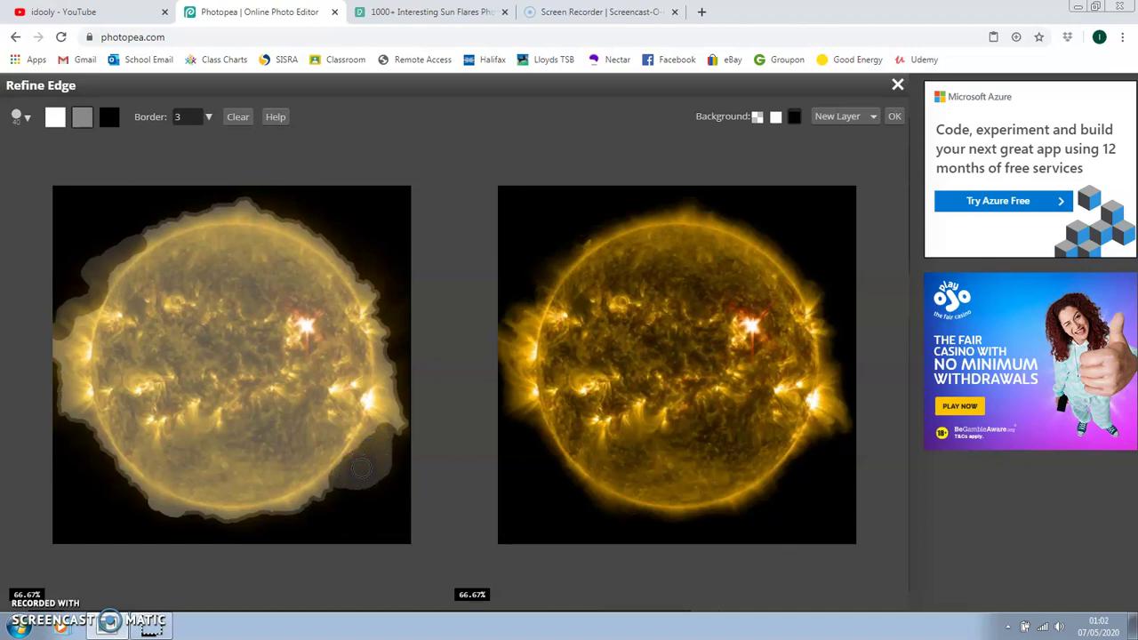
pyautogui.click(152, 501)
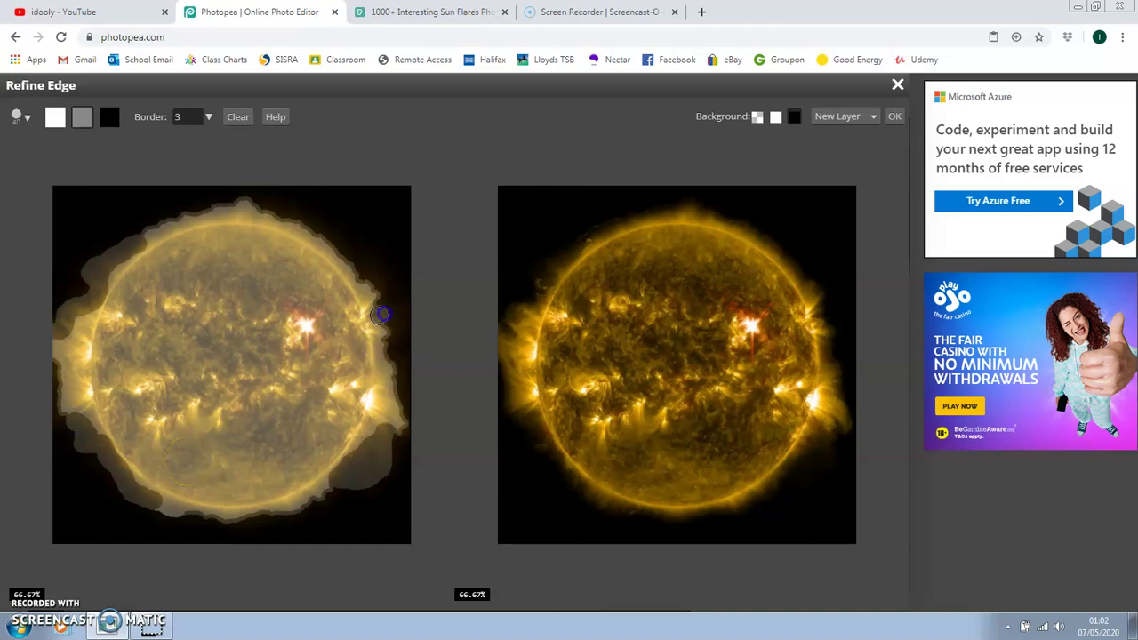
pyautogui.click(396, 303)
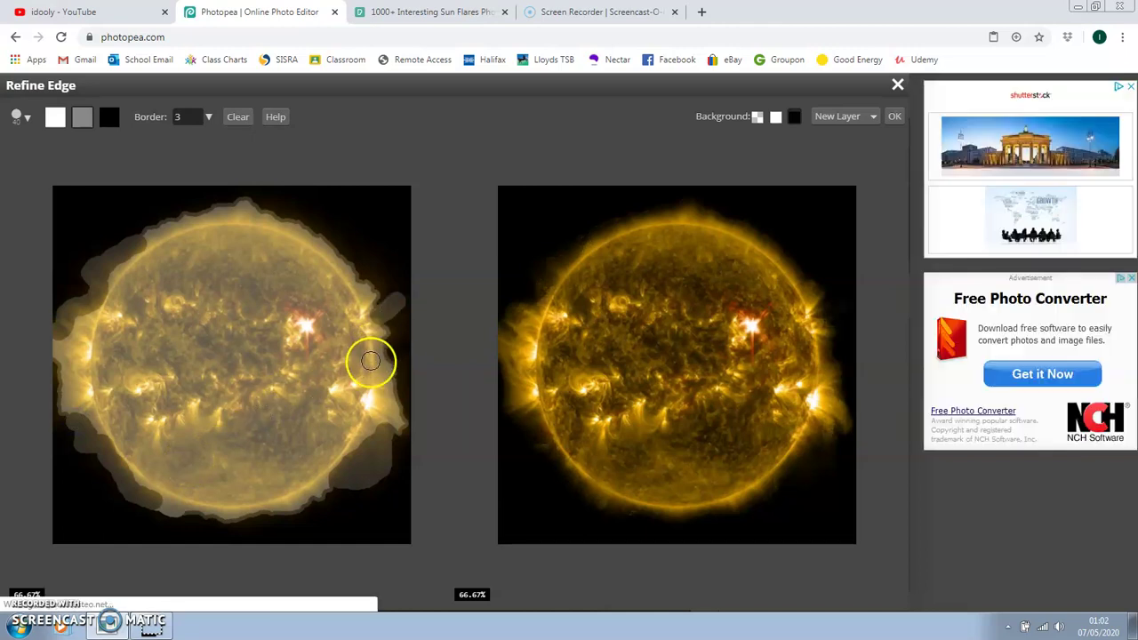
pyautogui.click(399, 319)
pyautogui.moveTo(401, 319)
pyautogui.mouseDown()
pyautogui.moveTo(372, 361)
pyautogui.moveTo(392, 337)
pyautogui.moveTo(385, 383)
pyautogui.moveTo(399, 362)
pyautogui.moveTo(405, 400)
pyautogui.mouseUp()
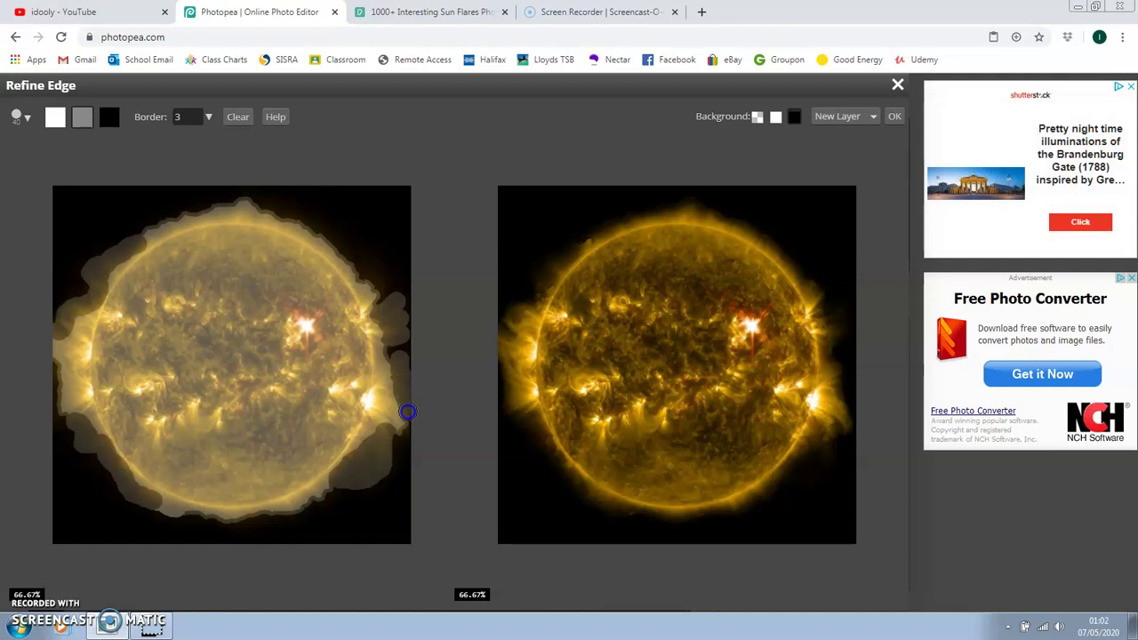
pyautogui.click(380, 282)
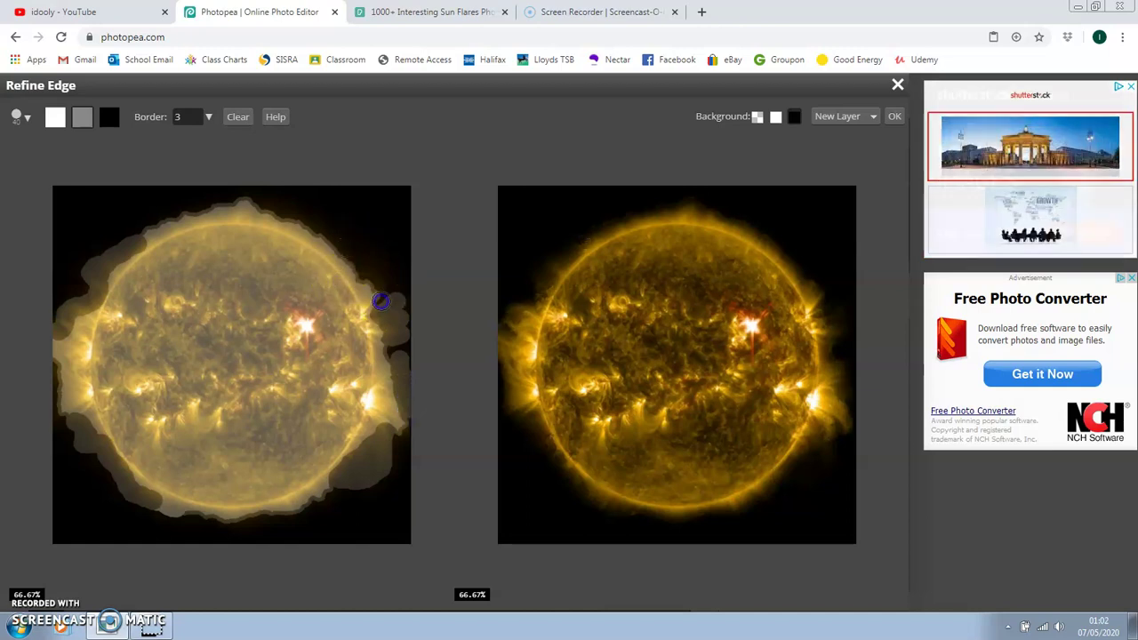
pyautogui.moveTo(355, 260); pyautogui.dragTo(312, 225)
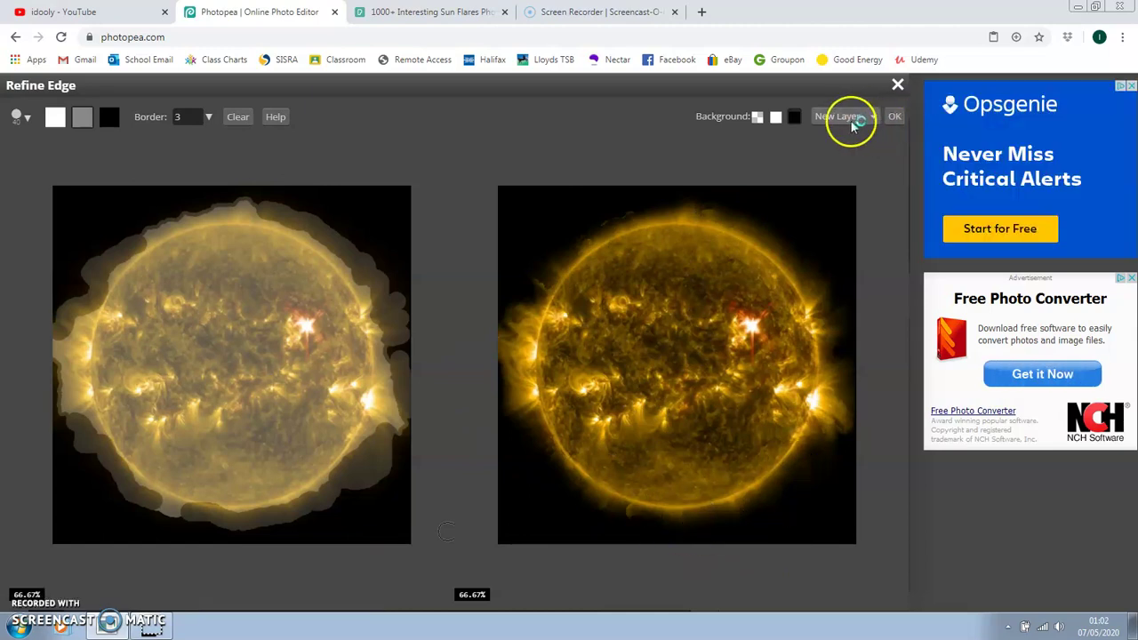
# Step: Output the refined sun to a new Layer 1 and nudge it slightly up and right
pyautogui.click(891, 116)
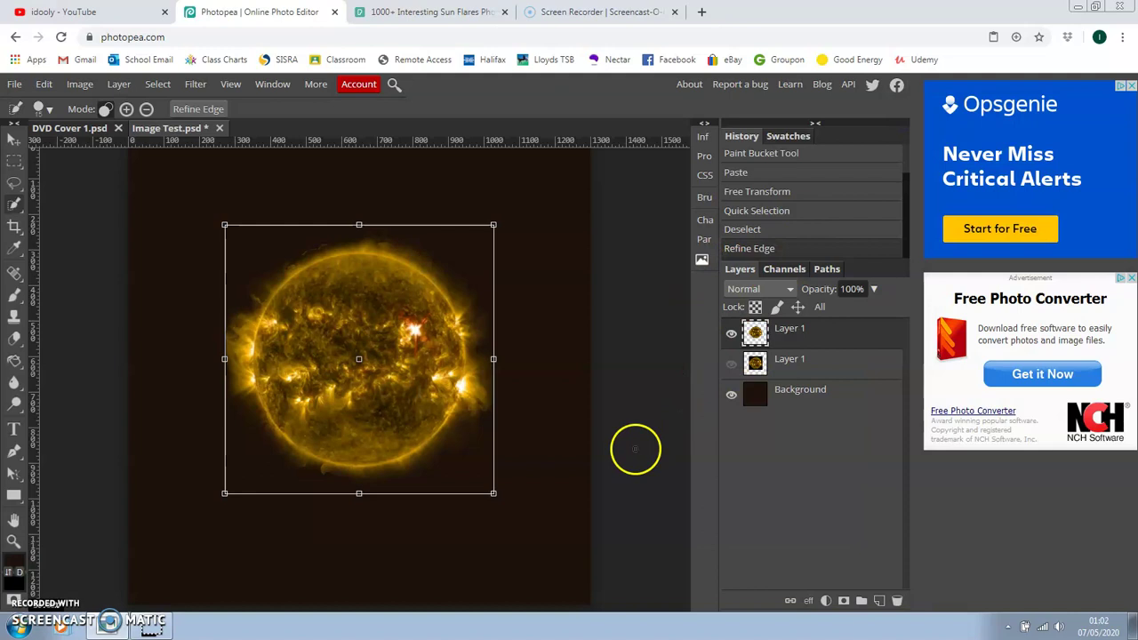
pyautogui.click(14, 140)
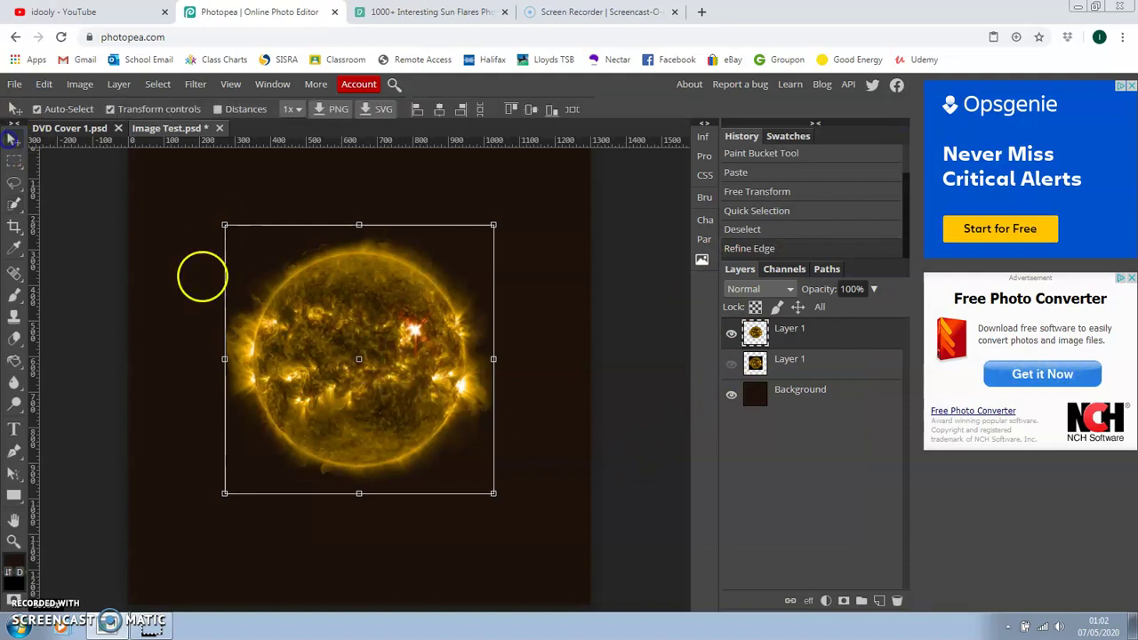
pyautogui.moveTo(347, 329)
pyautogui.mouseDown()
pyautogui.moveTo(348, 422)
pyautogui.moveTo(351, 320)
pyautogui.moveTo(341, 314)
pyautogui.mouseUp()
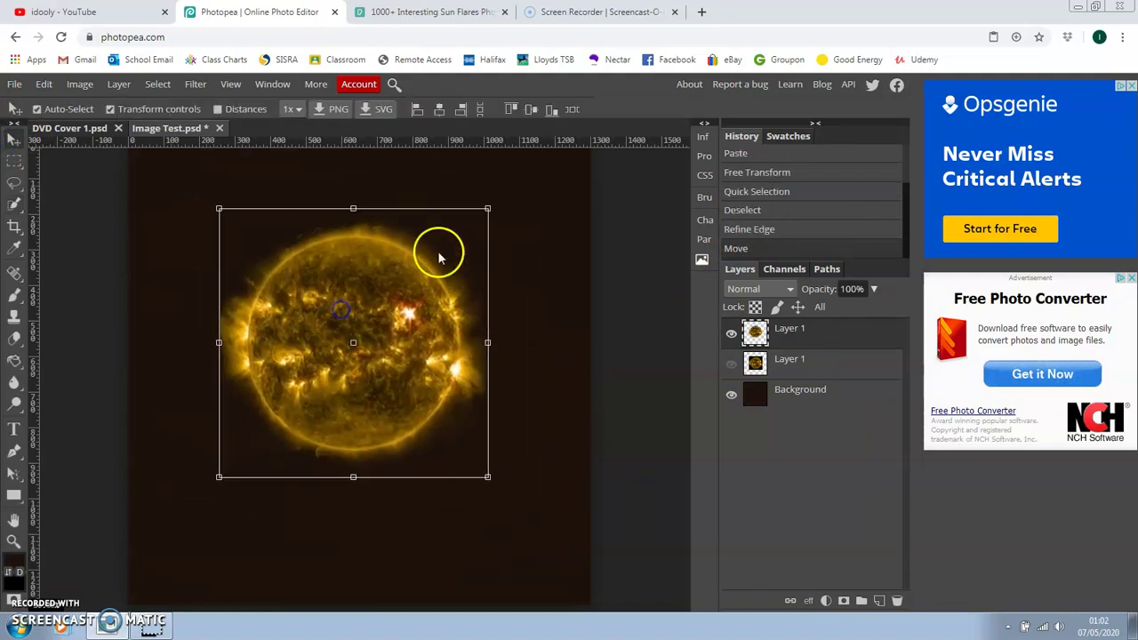